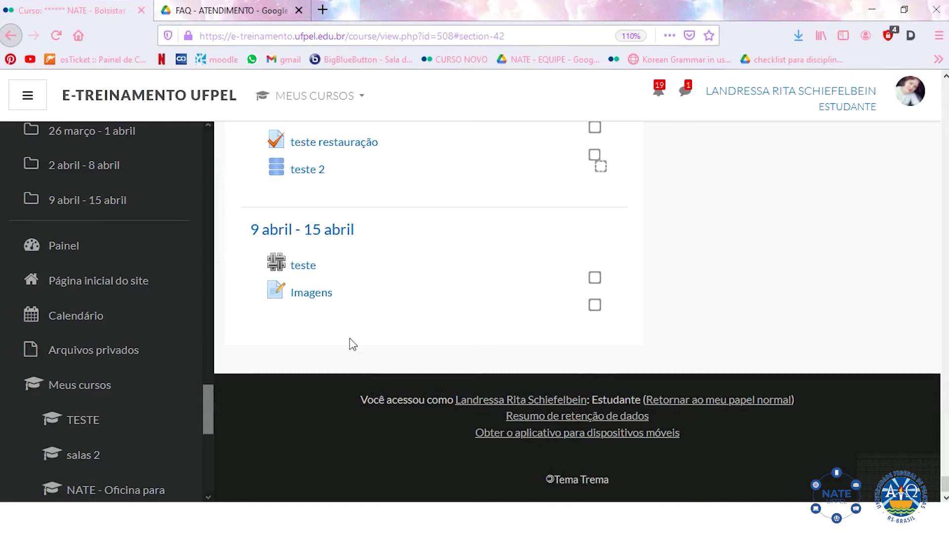
- Open the "Imagens" journal in the 9 abril - 15 abril section and start editing the journal entry
left_click(315, 295)
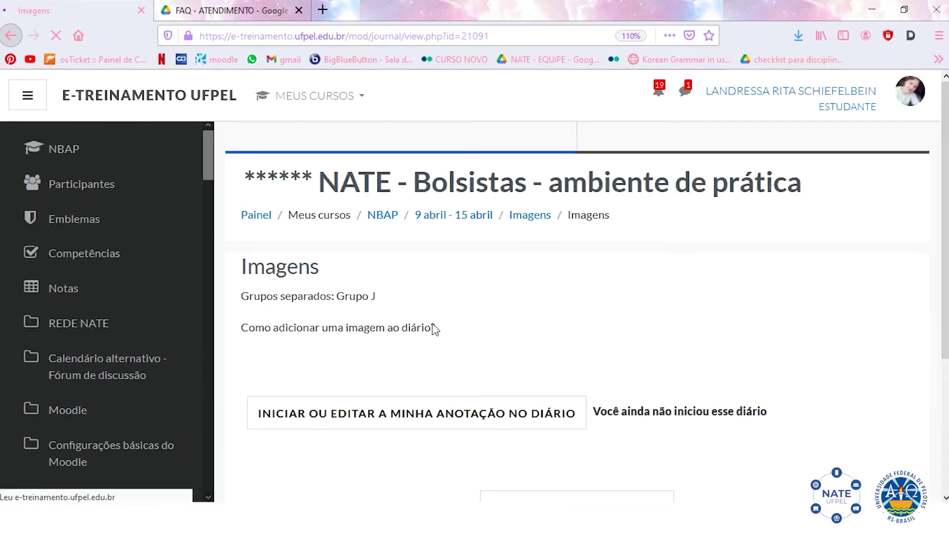
scroll(414, 327, "down", 2)
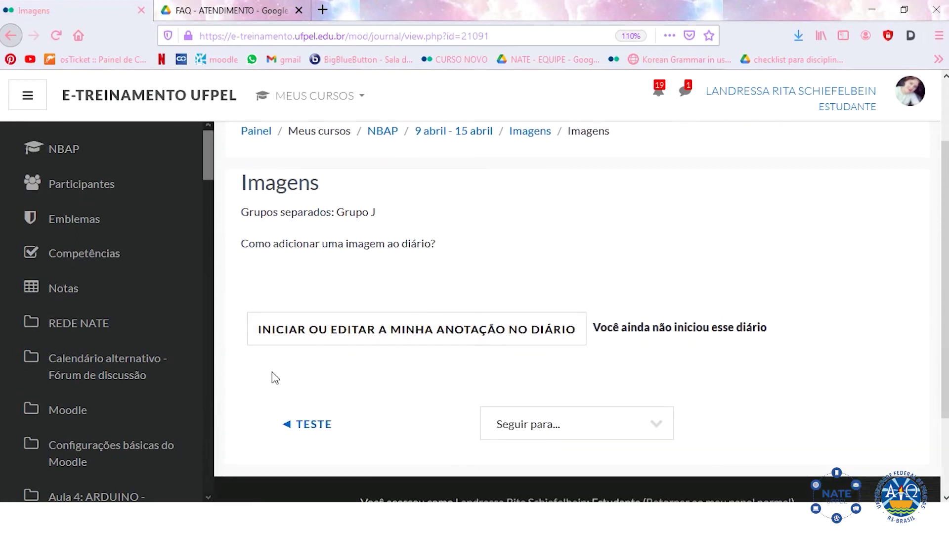
left_click(532, 335)
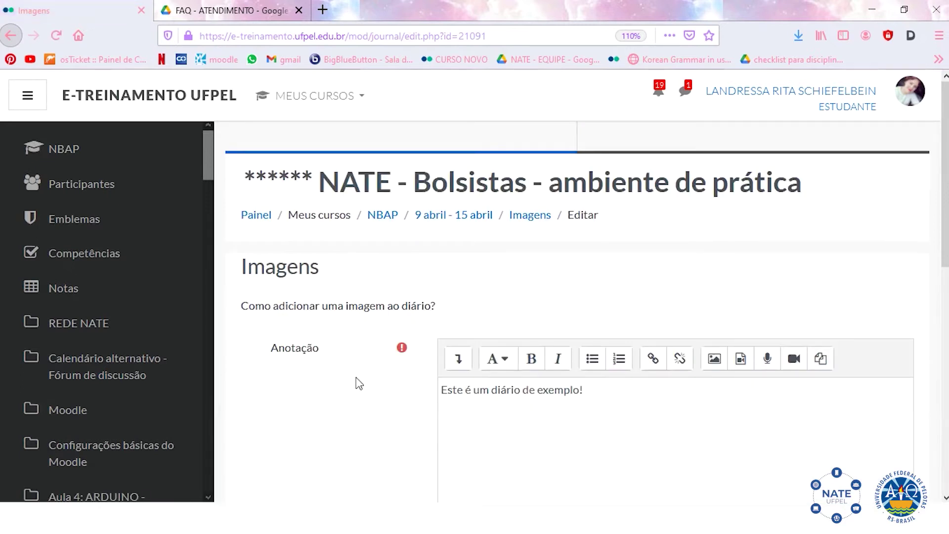
scroll(358, 382, "down", 2)
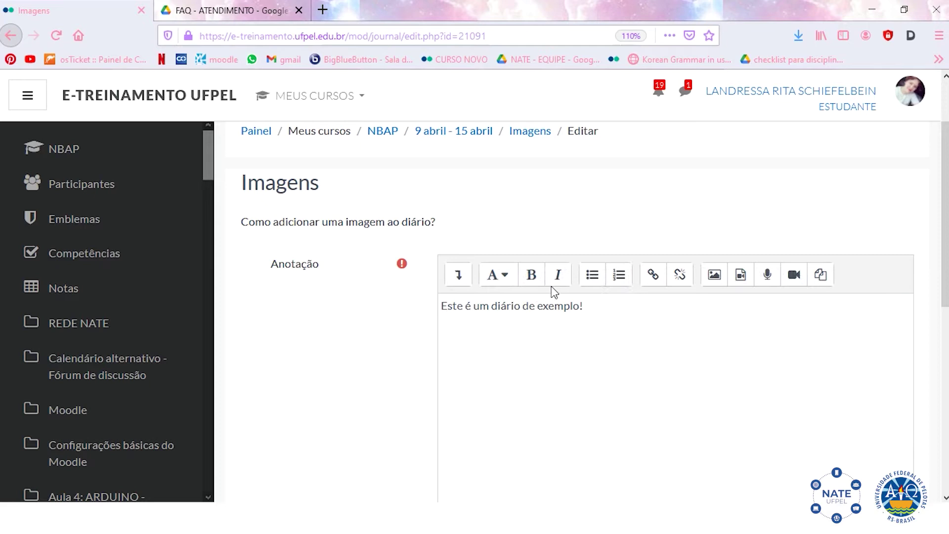
- Show the full set of editor tools in the annotation field and open the repository file picker for inserting an image
left_click(462, 281)
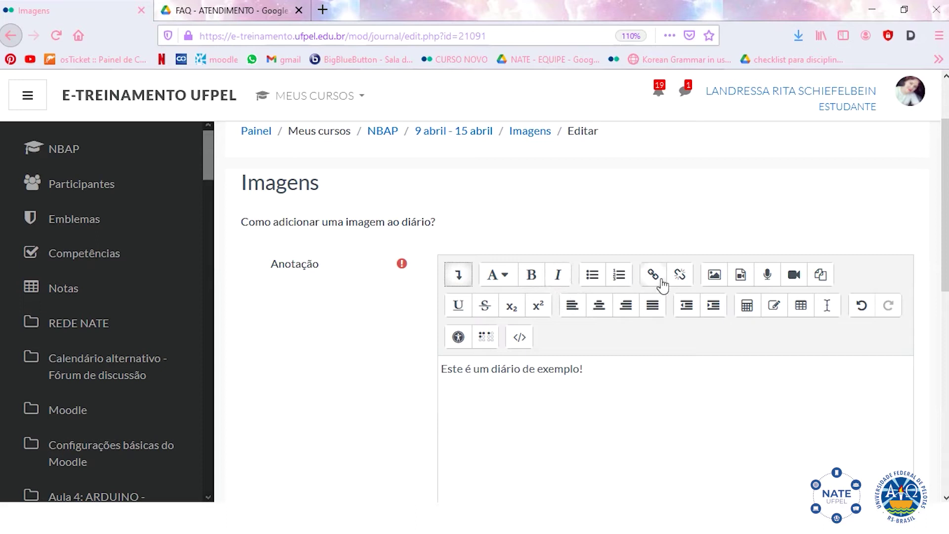
left_click(716, 283)
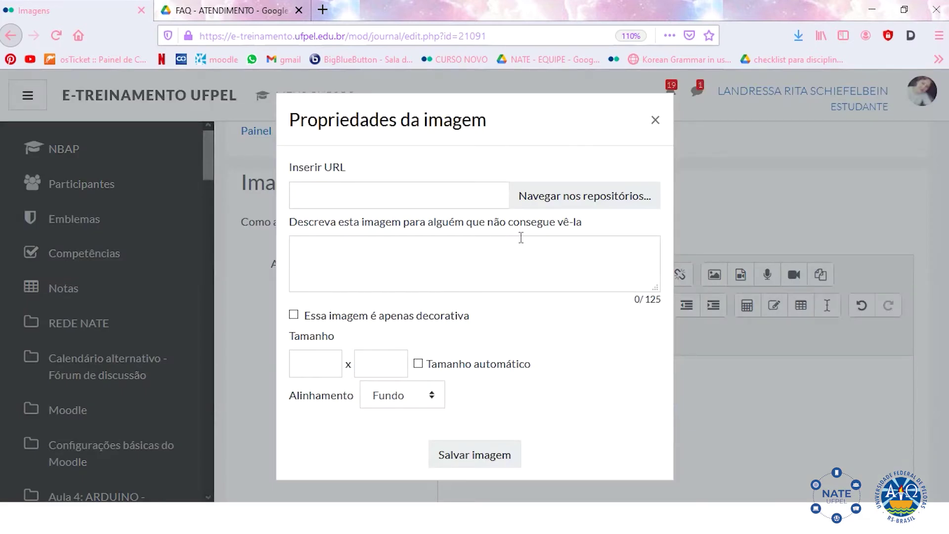
left_click(565, 200)
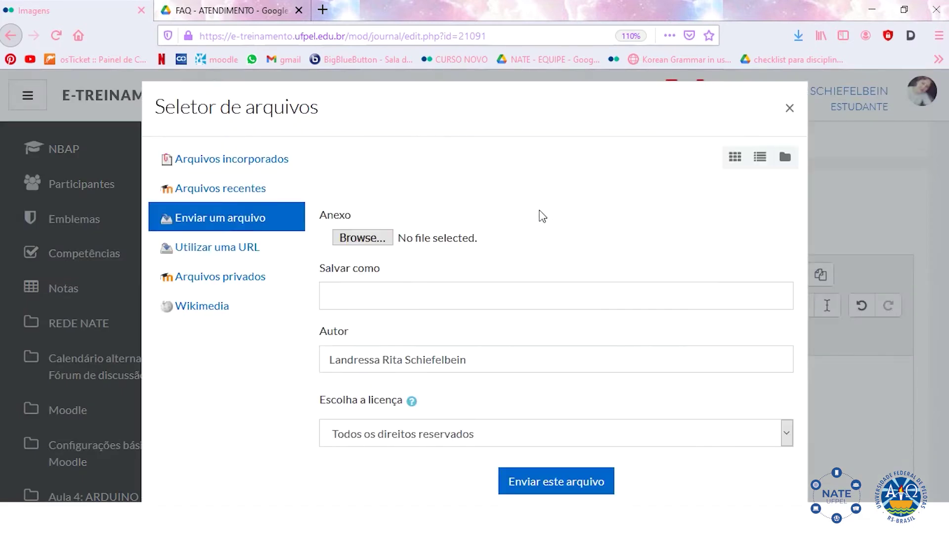
- Choose the blue image 9.png from the slides folder as the attachment to upload
left_click(376, 239)
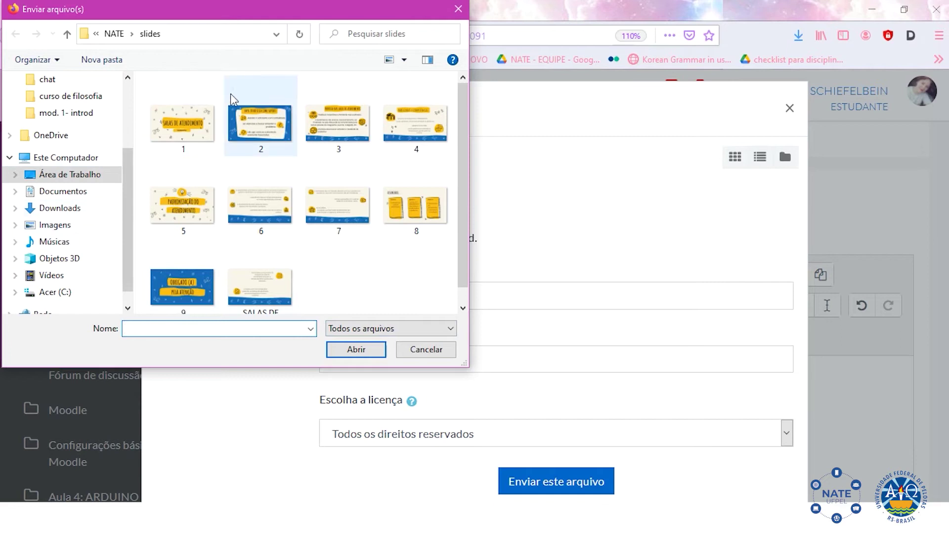
scroll(271, 193, "down", 1)
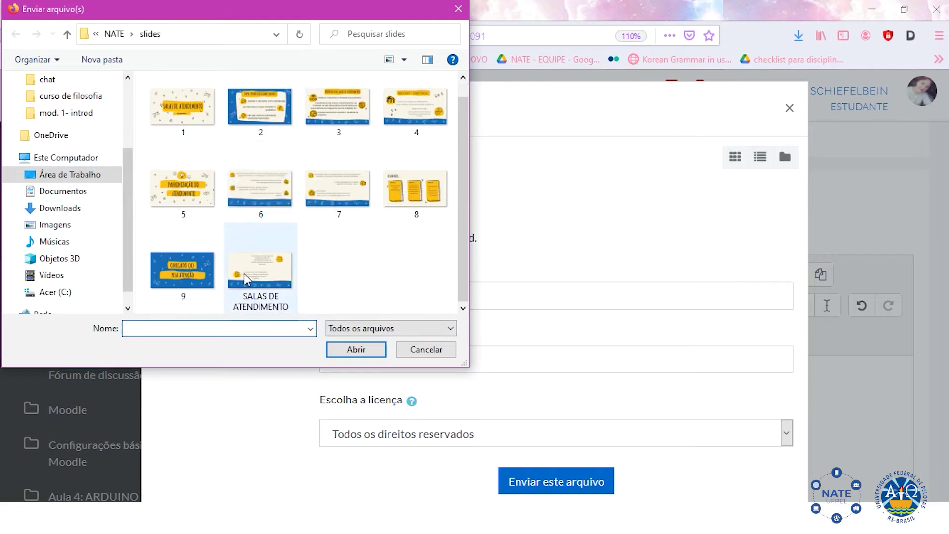
scroll(246, 278, "up", 1)
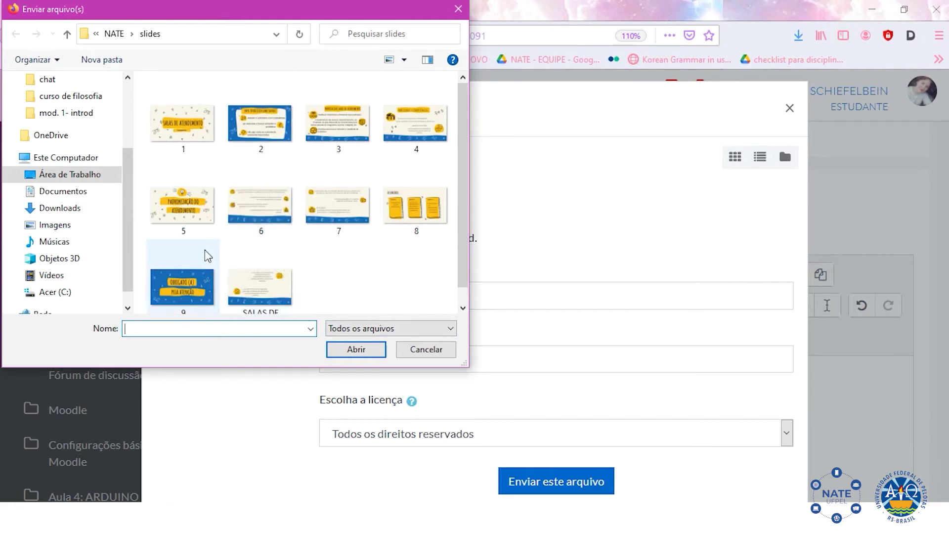
left_click(193, 289)
left_click(353, 346)
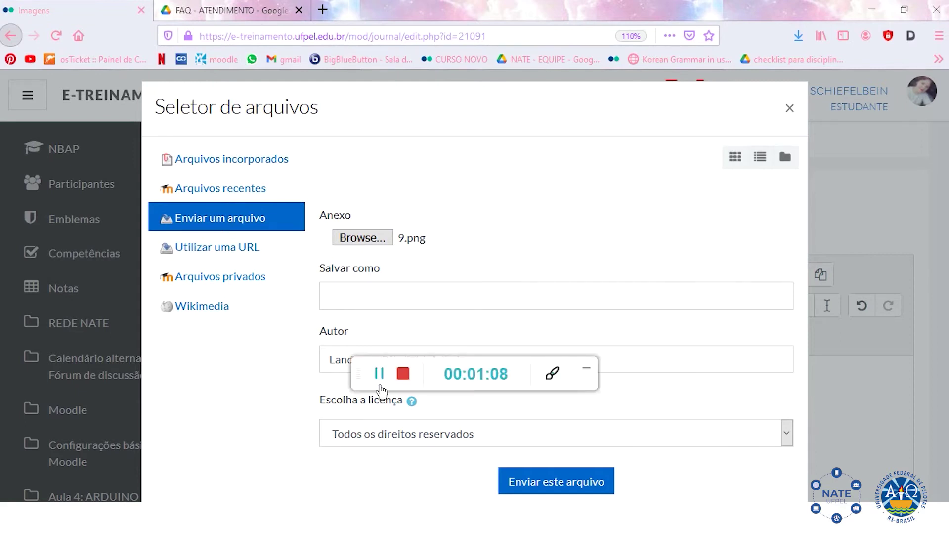
left_click(585, 368)
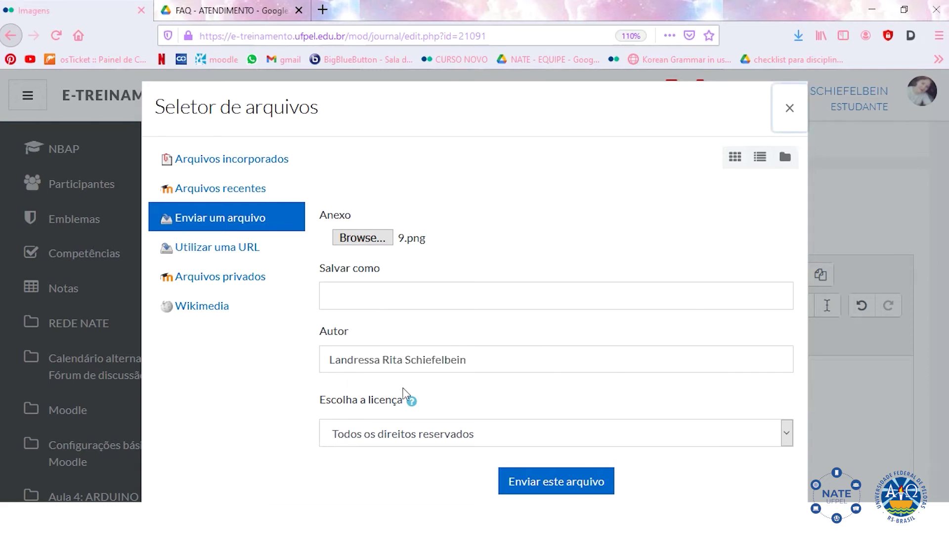
- Name the attachment "imagem azul" and upload it with the existing author and licence settings
left_click(406, 287)
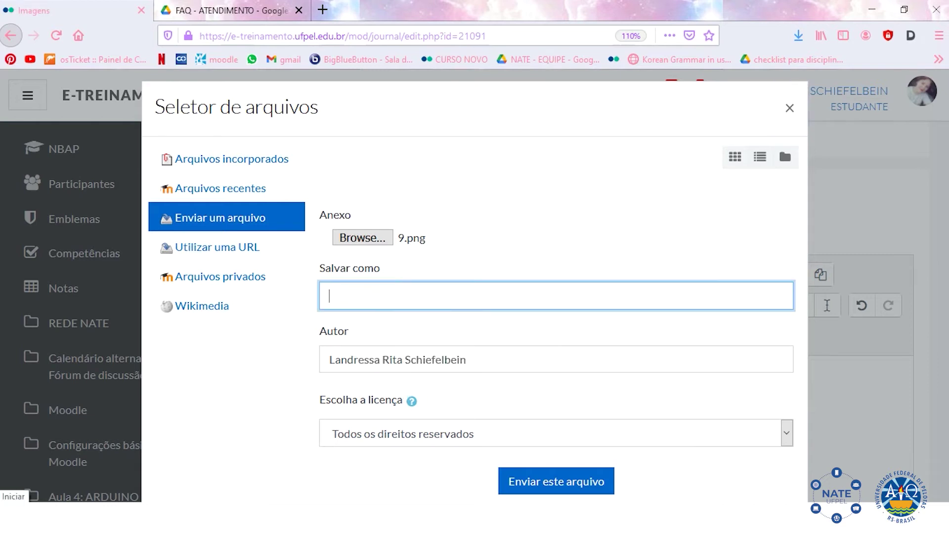
type("imagem a")
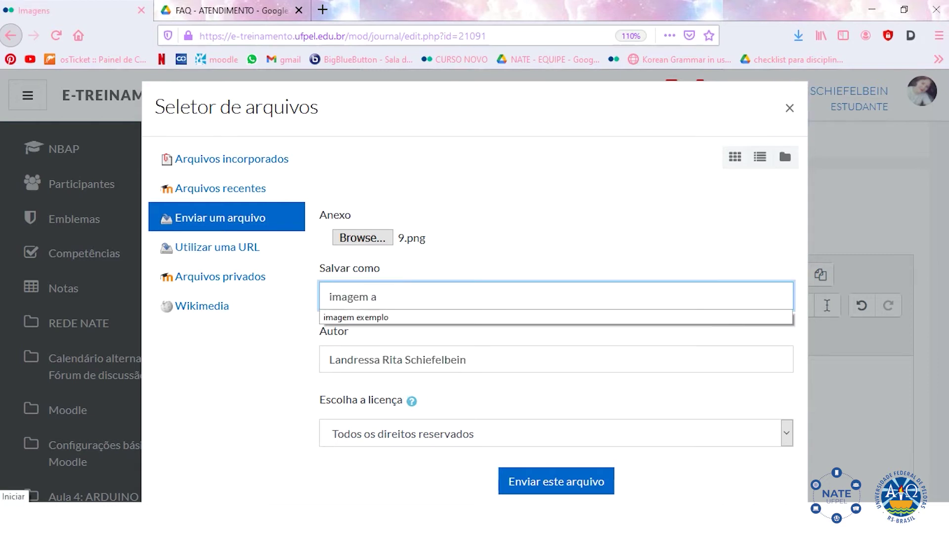
type("zul")
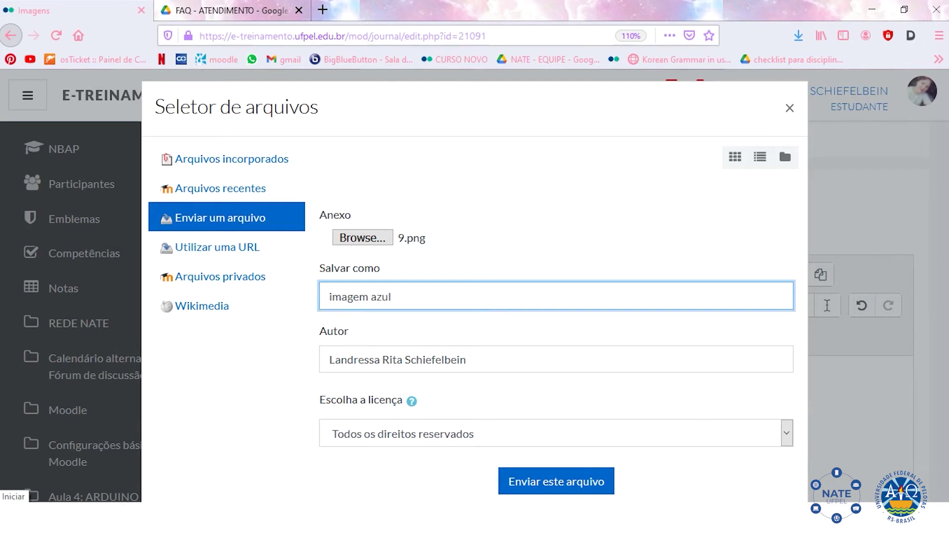
left_click(401, 332)
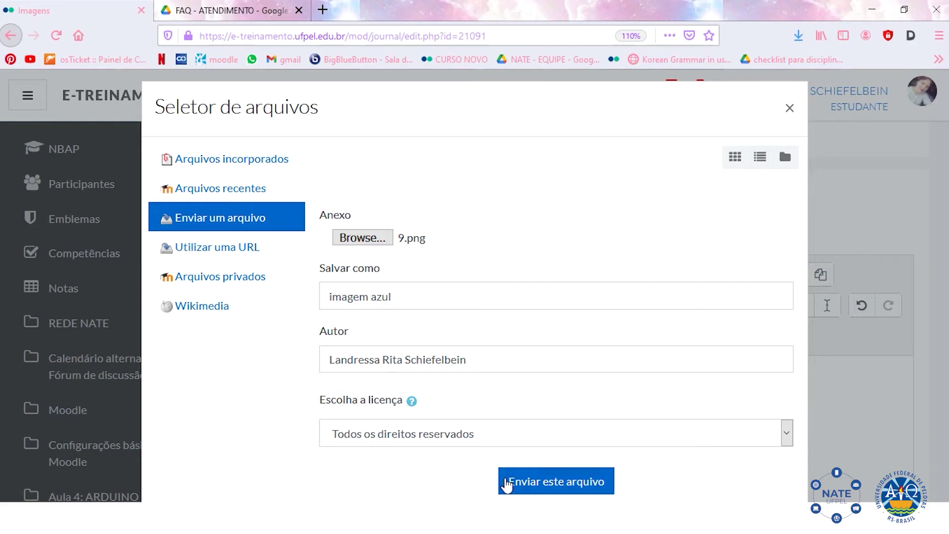
left_click(512, 482)
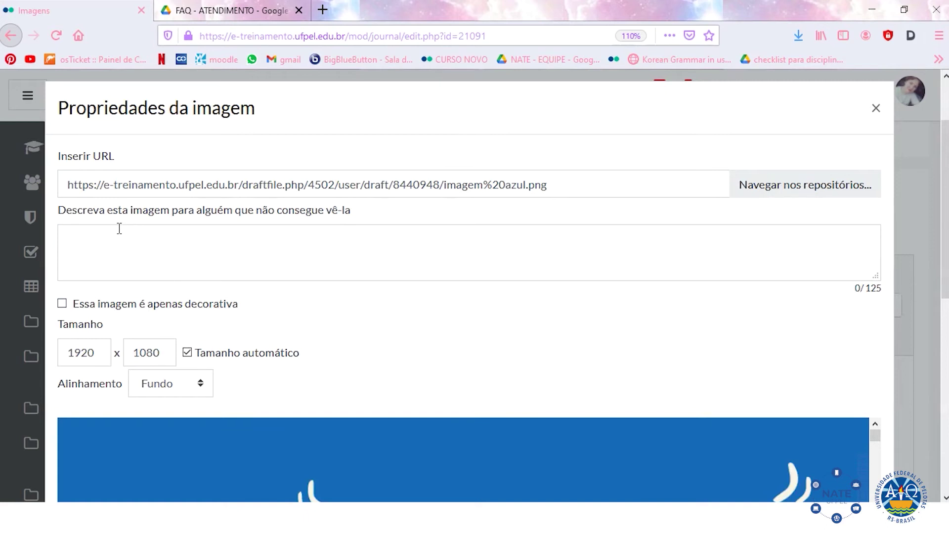
- Mark the image as decorative only, leaving its description empty
left_click(114, 252)
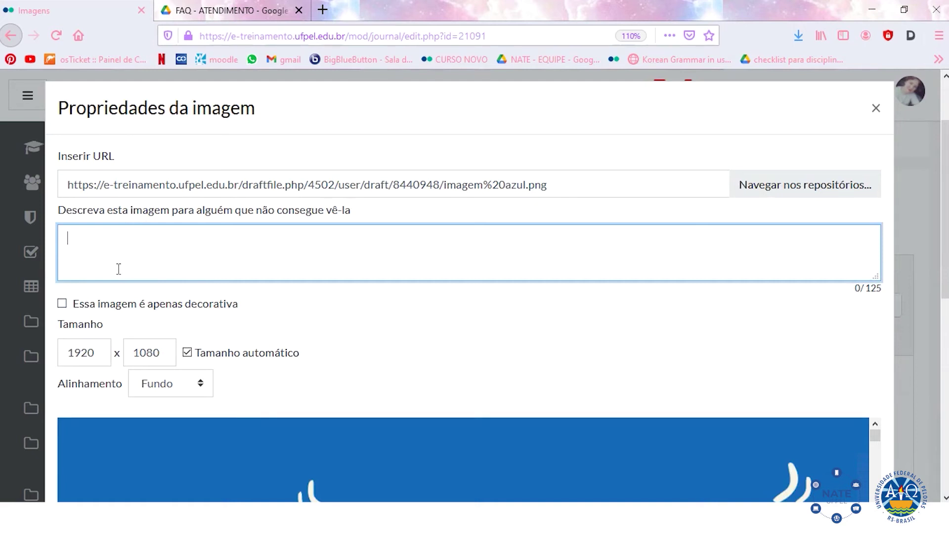
left_click(64, 305)
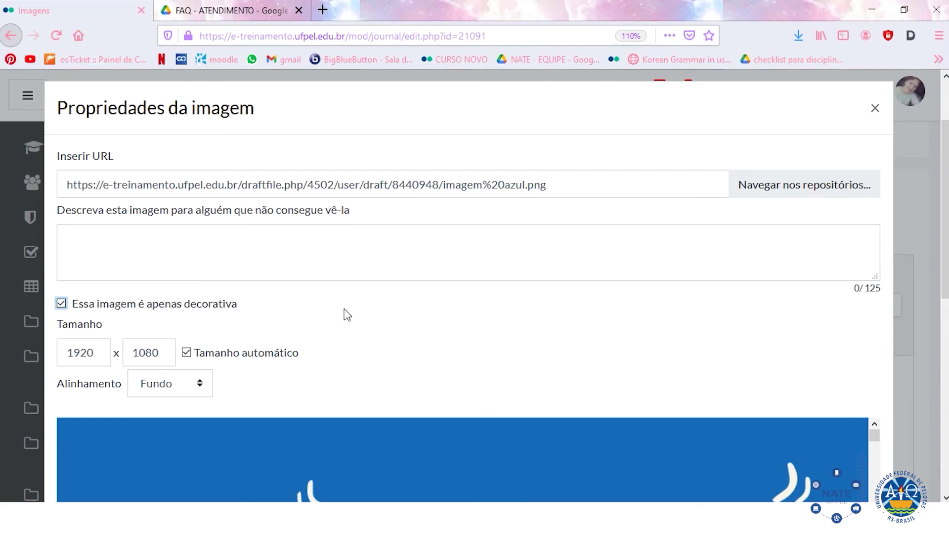
- Examine the preview of the uploaded image to judge how large it is at its original size
scroll(446, 420, "down", 2)
scroll(432, 443, "down", 4)
scroll(428, 452, "up", 3)
scroll(428, 452, "up", 3)
scroll(565, 432, "down", 5)
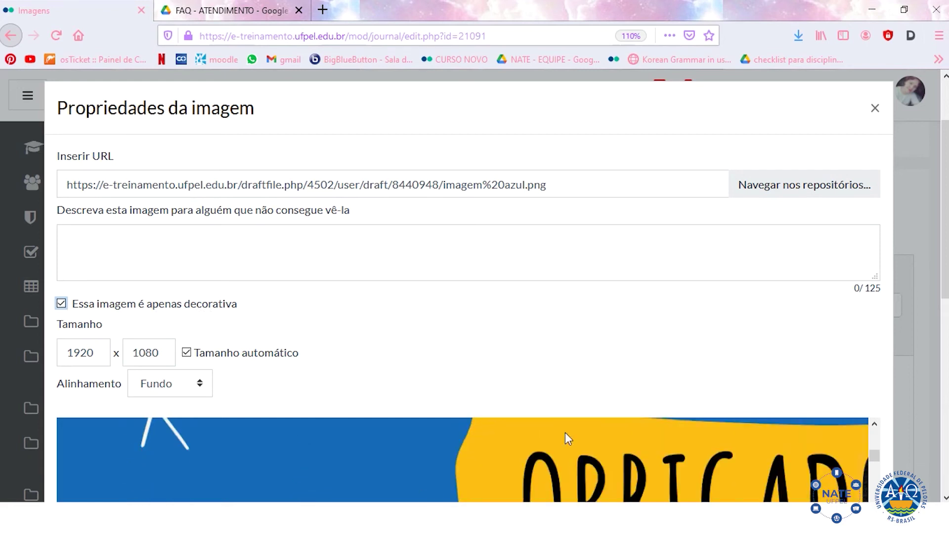
scroll(569, 428, "up", 4)
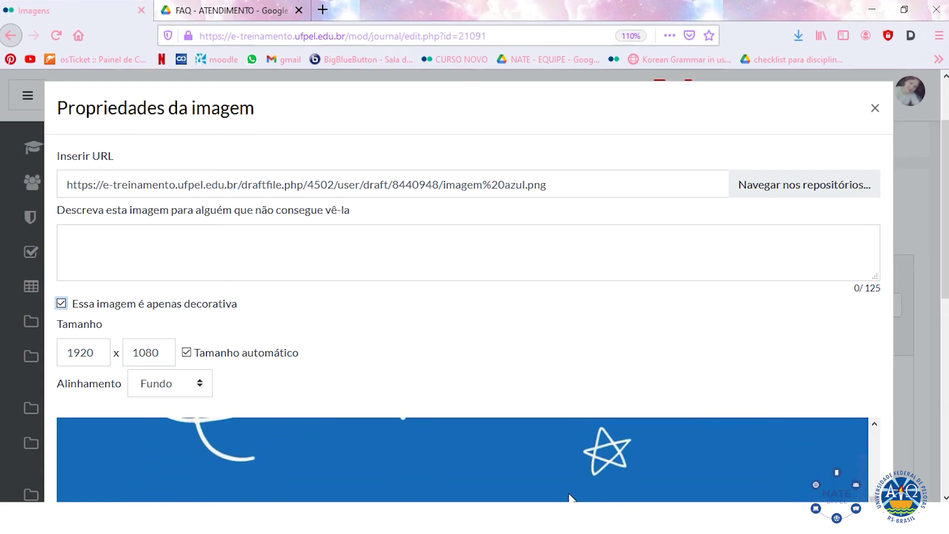
scroll(562, 470, "down", 4)
scroll(561, 472, "up", 5)
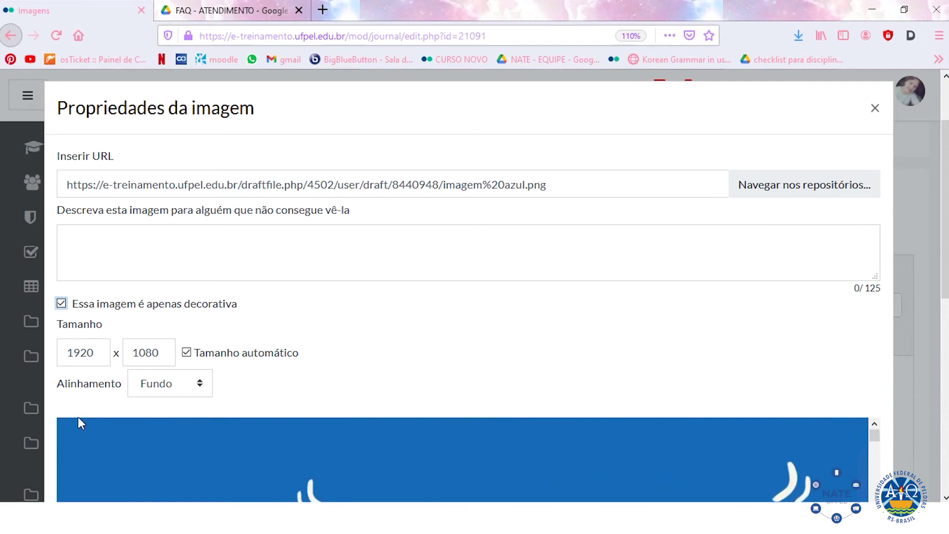
scroll(146, 431, "up", 2)
- Set the image width to 450 with automatic sizing and check the resized preview
scroll(226, 384, "down", 5)
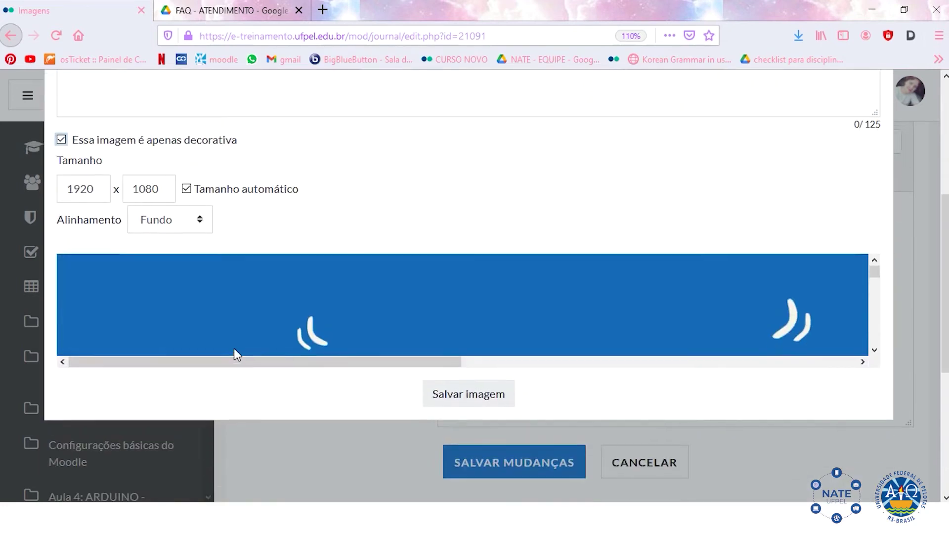
scroll(213, 336, "up", 2)
left_click(87, 267)
double_click(86, 267)
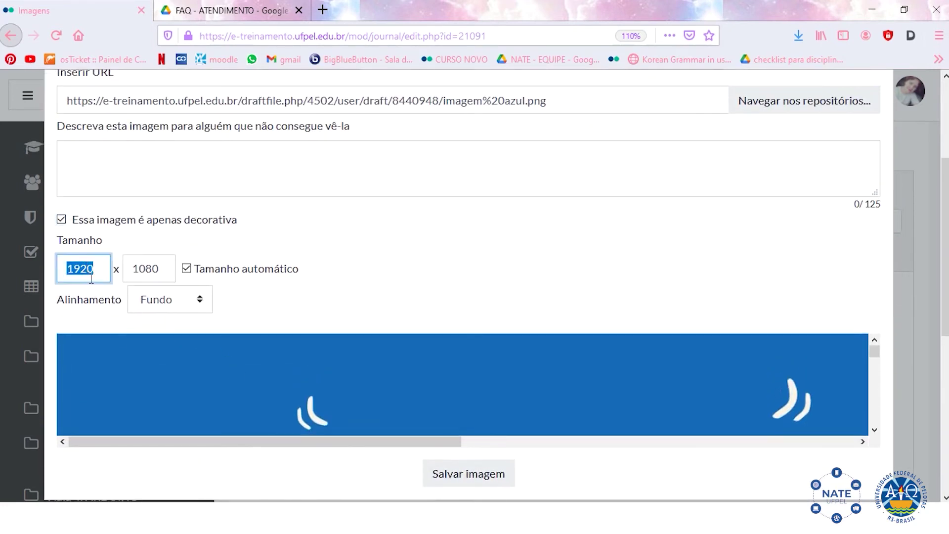
type("450")
left_click(388, 230)
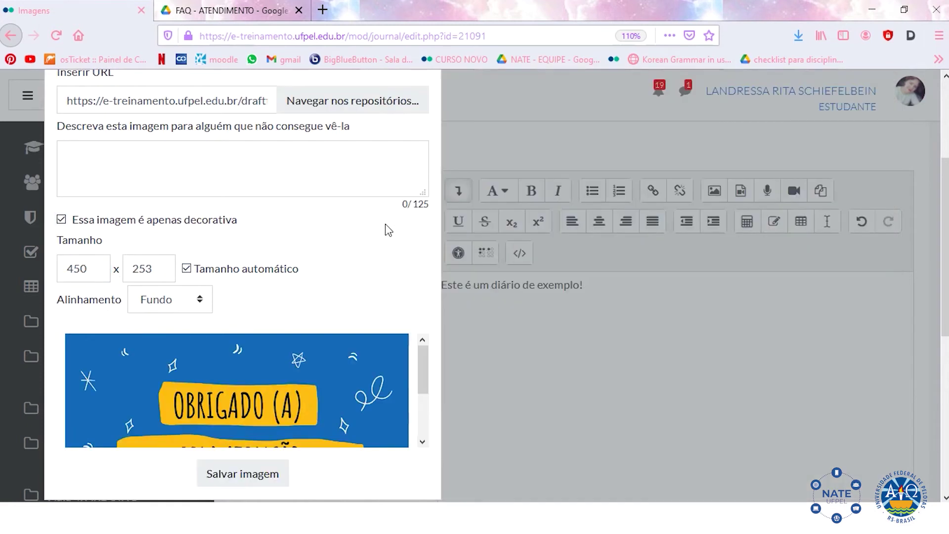
scroll(286, 341, "down", 3)
scroll(283, 342, "down", 3)
scroll(280, 333, "up", 3)
- Set the image width to 600 with automatic sizing and check the preview
left_click(94, 269)
double_click(95, 270)
type("600")
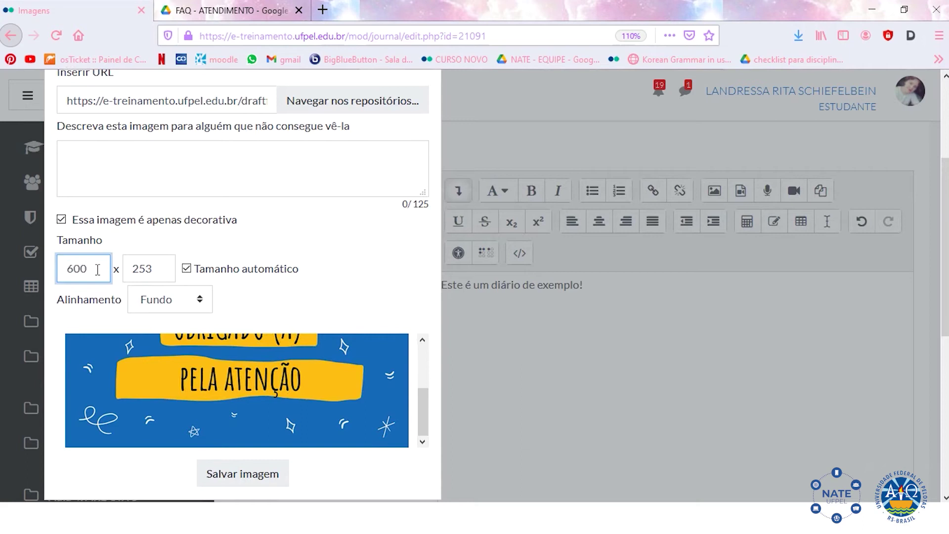
left_click(256, 345)
scroll(263, 356, "down", 4)
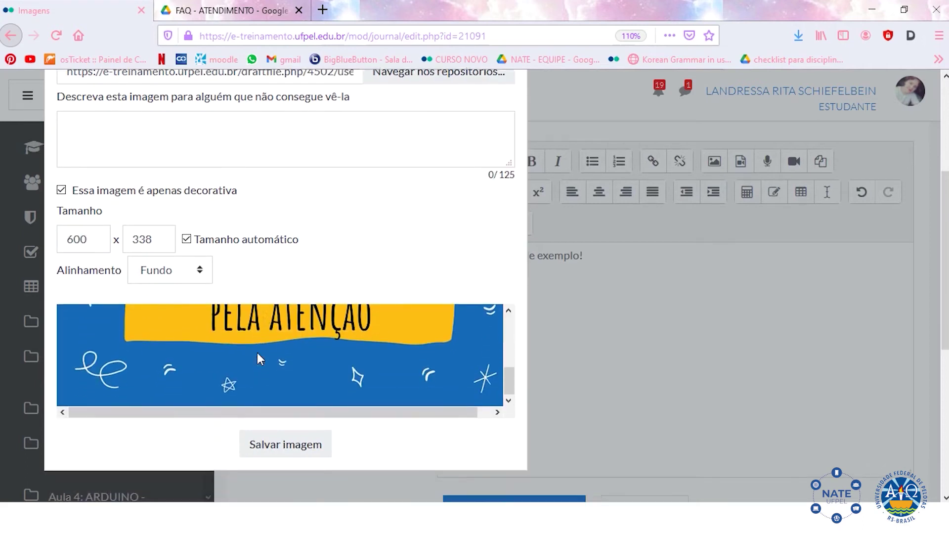
scroll(262, 355, "down", 1)
- Set the image width to 500 with automatic sizing and review the whole preview
scroll(153, 267, "up", 5)
double_click(94, 183)
type("5")
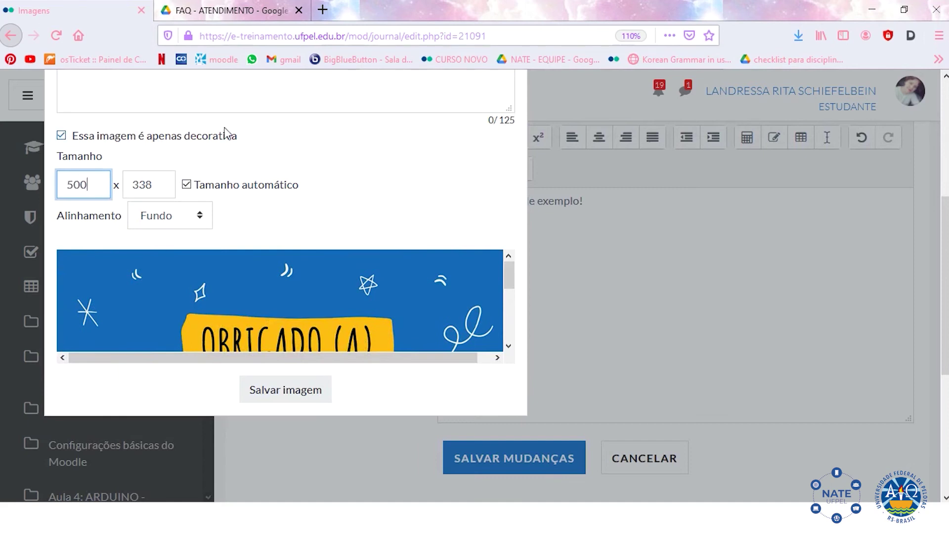
left_click(214, 167)
scroll(246, 307, "down", 4)
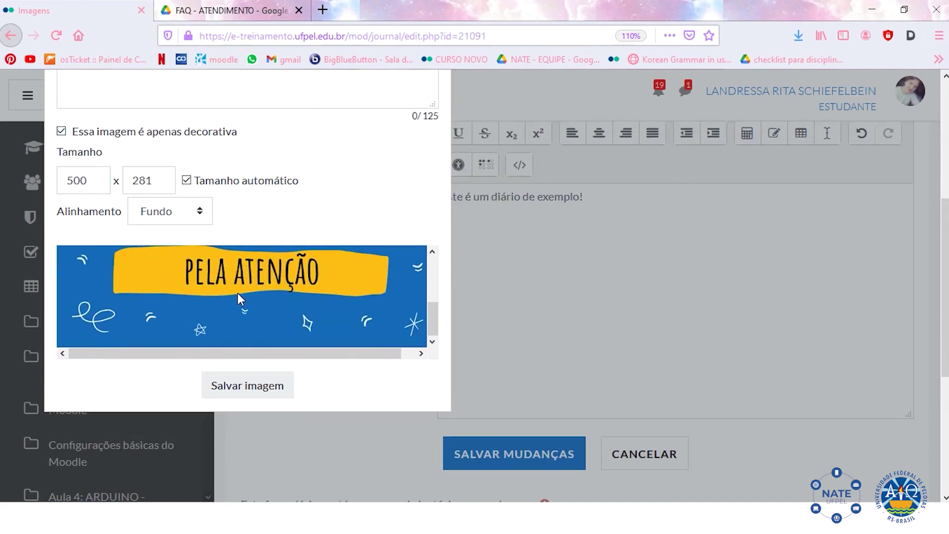
scroll(229, 292, "up", 4)
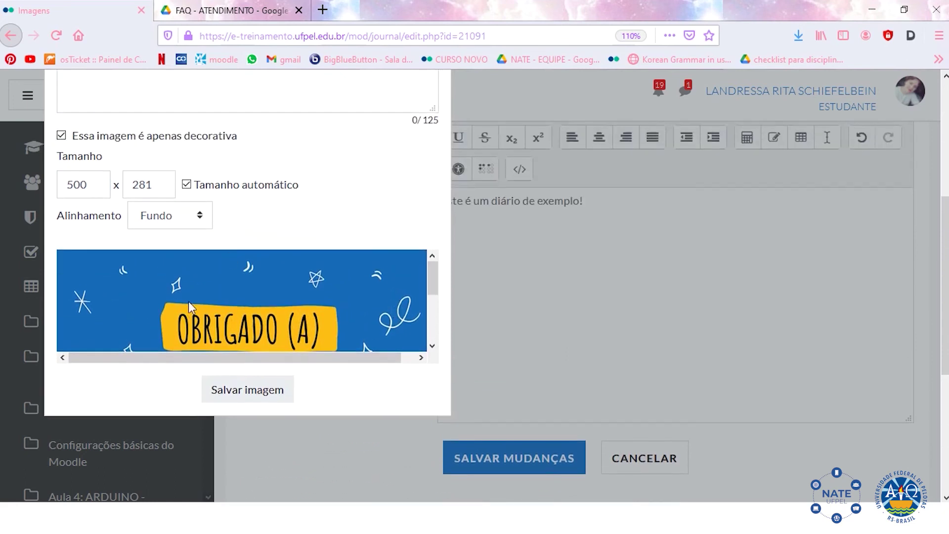
- Turn the image's automatic sizing off, select the width and height fields, and turn automatic sizing back on
left_click(186, 185)
left_click(83, 186)
left_click(144, 185)
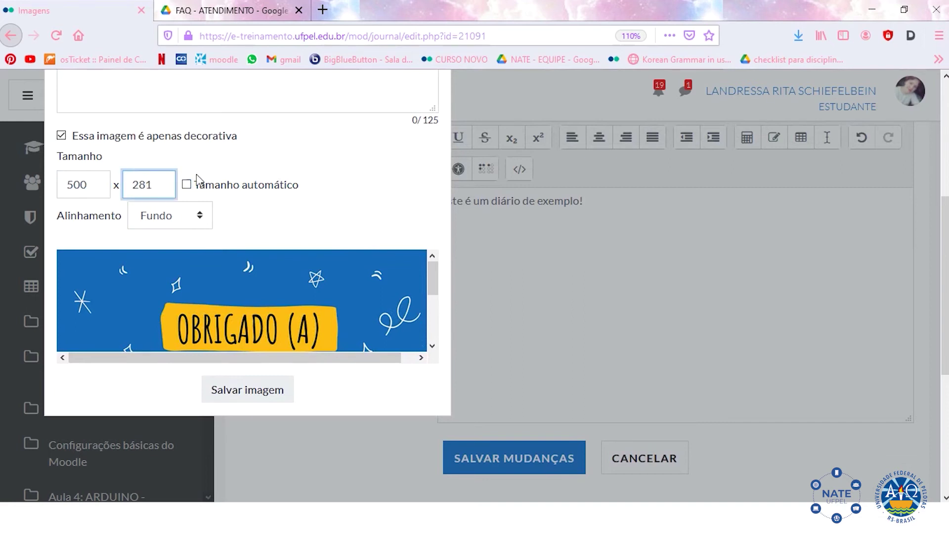
left_click(231, 185)
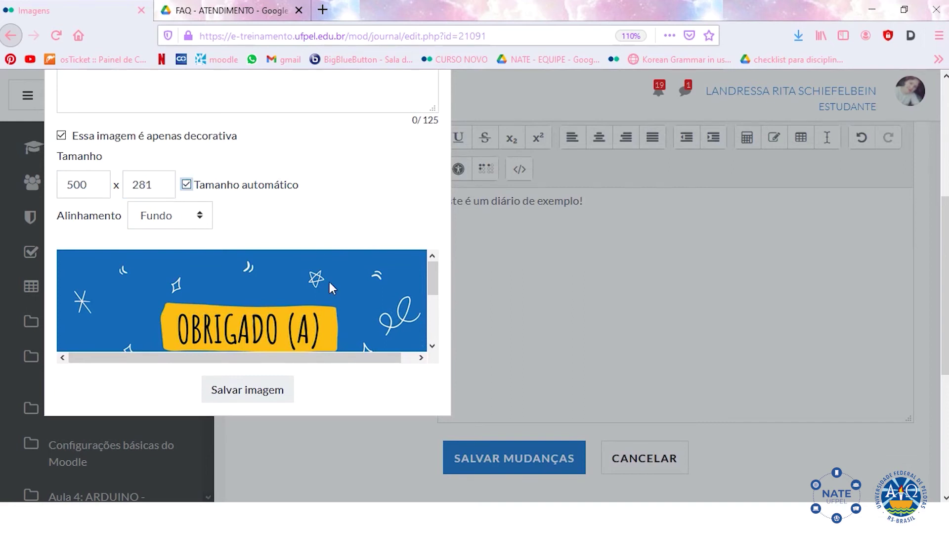
scroll(290, 285, "down", 3)
scroll(240, 311, "up", 3)
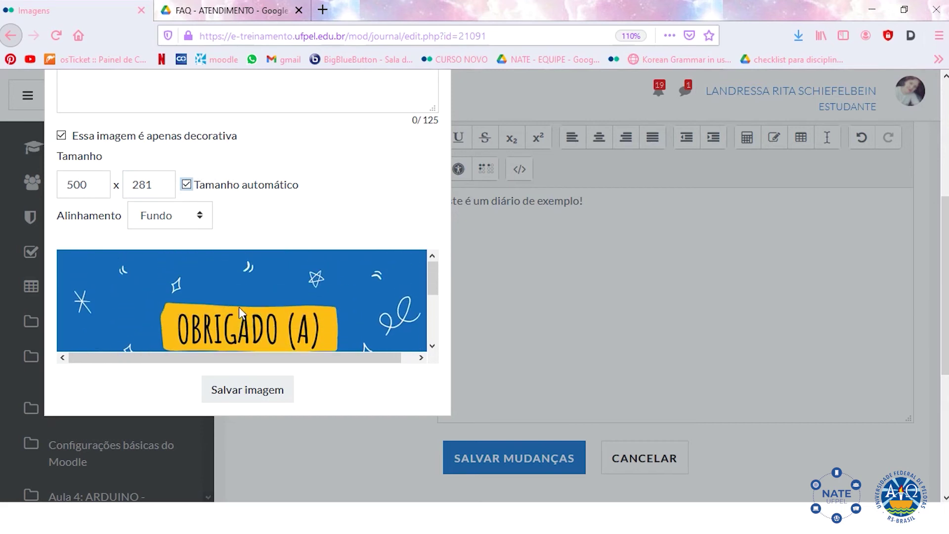
- View the available alignment options for the image and keep the Fundo alignment
left_click(163, 221)
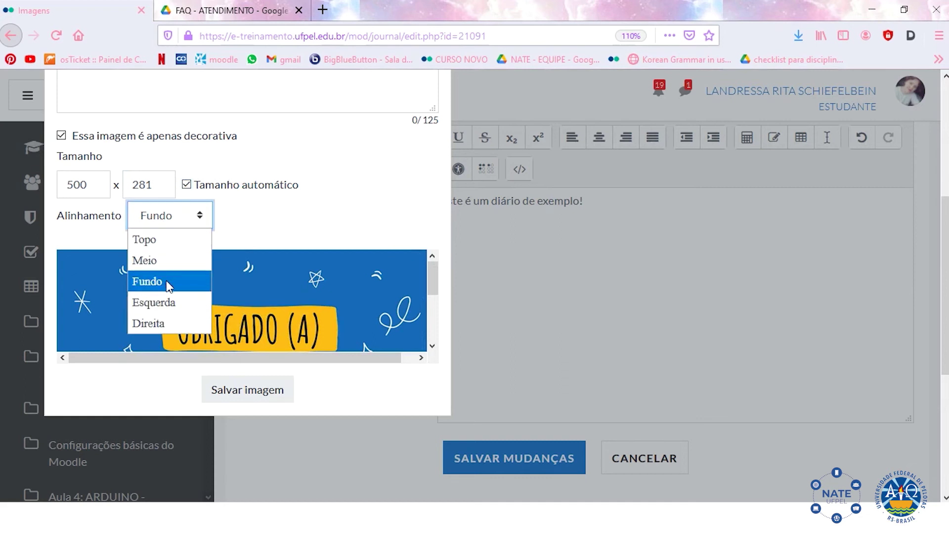
left_click(303, 223)
left_click(303, 223)
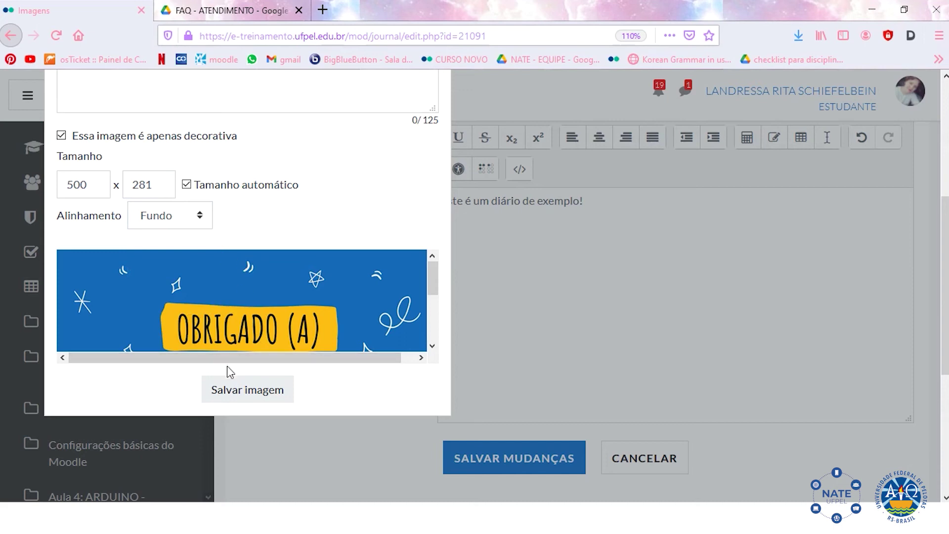
- Save the image into the journal entry and move the text "Este é um diário de exemplo!" onto a new line below it
scroll(227, 363, "down", 3)
left_click(242, 302)
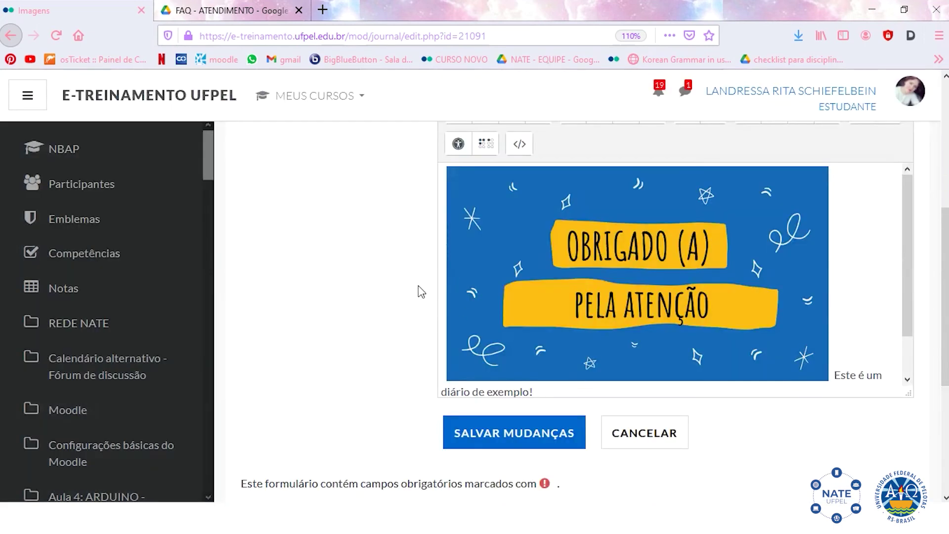
scroll(800, 329, "down", 1)
scroll(800, 333, "down", 2)
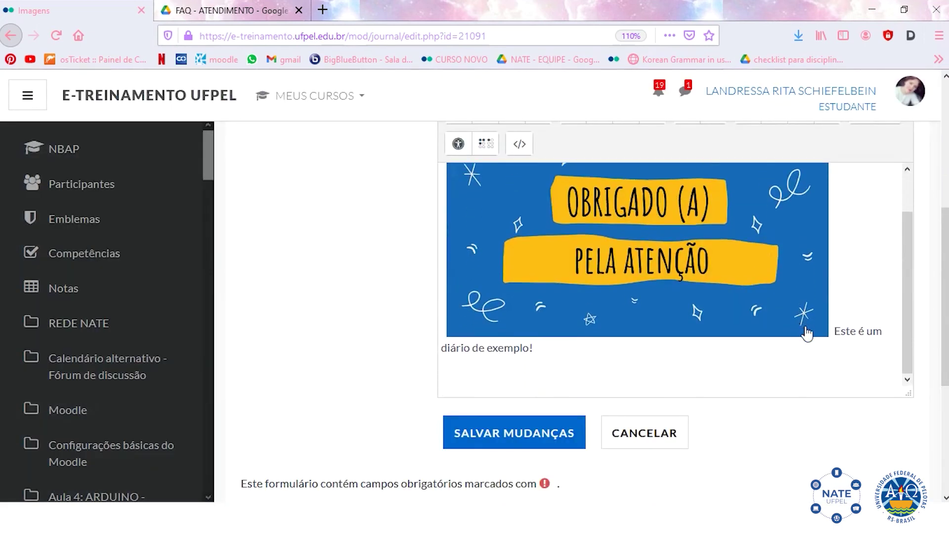
left_click(811, 326)
key("Return")
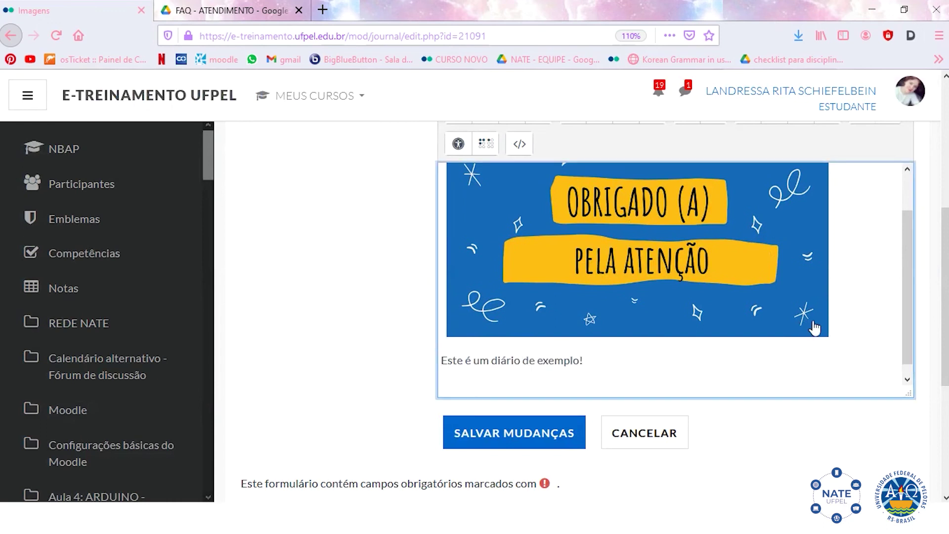
- Review the image in the annotation editor and save the changes to the journal entry
scroll(637, 345, "up", 2)
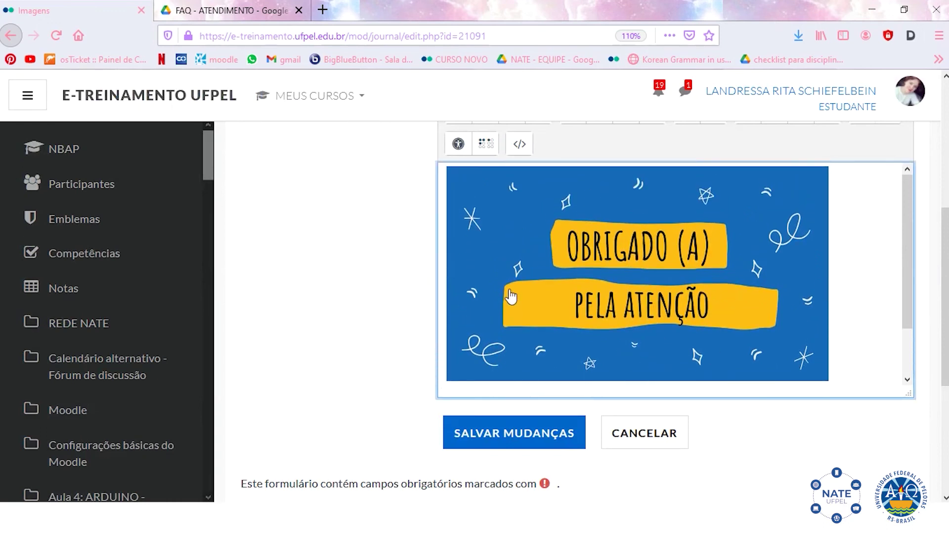
scroll(638, 267, "up", 2)
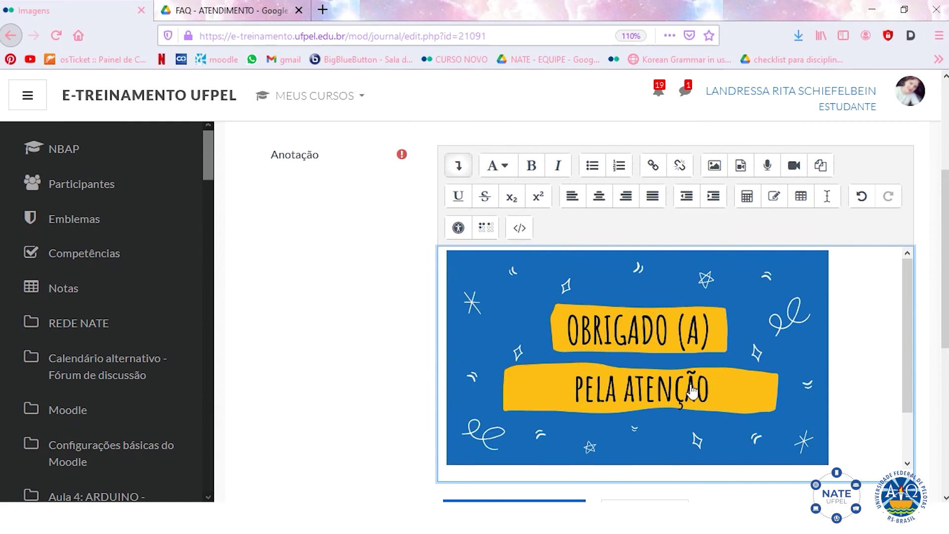
scroll(691, 392, "down", 3)
scroll(483, 477, "down", 4)
left_click(538, 363)
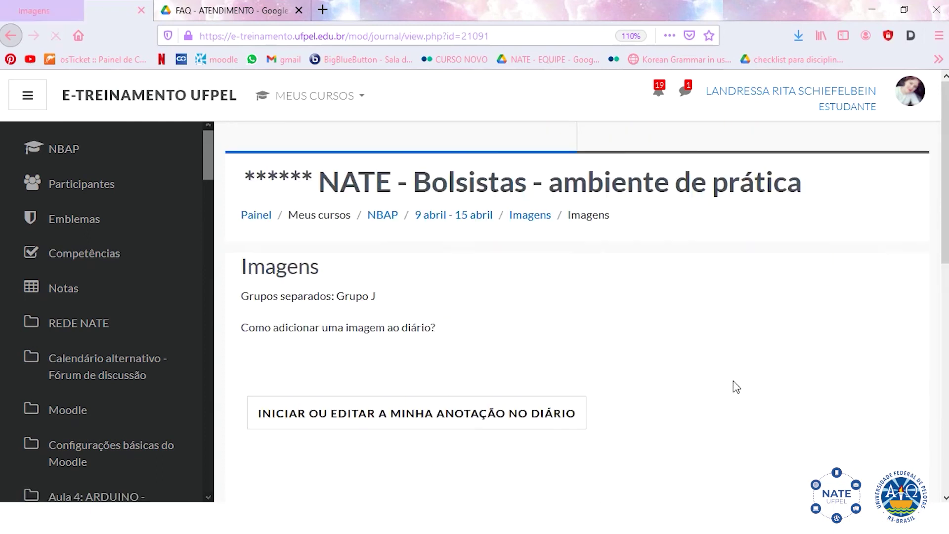
- Examine the saved journal entry with its image and text on the Imagens activity page
scroll(600, 358, "down", 7)
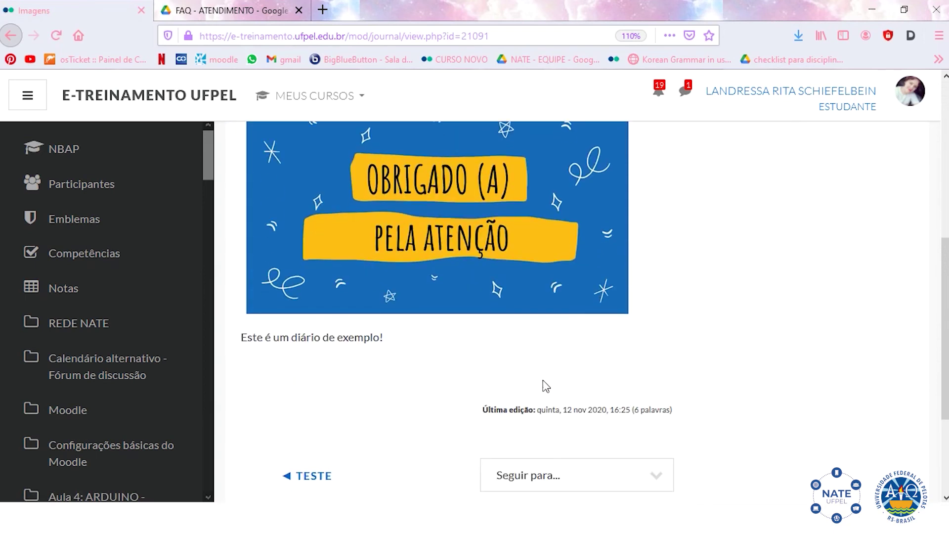
scroll(477, 273, "up", 3)
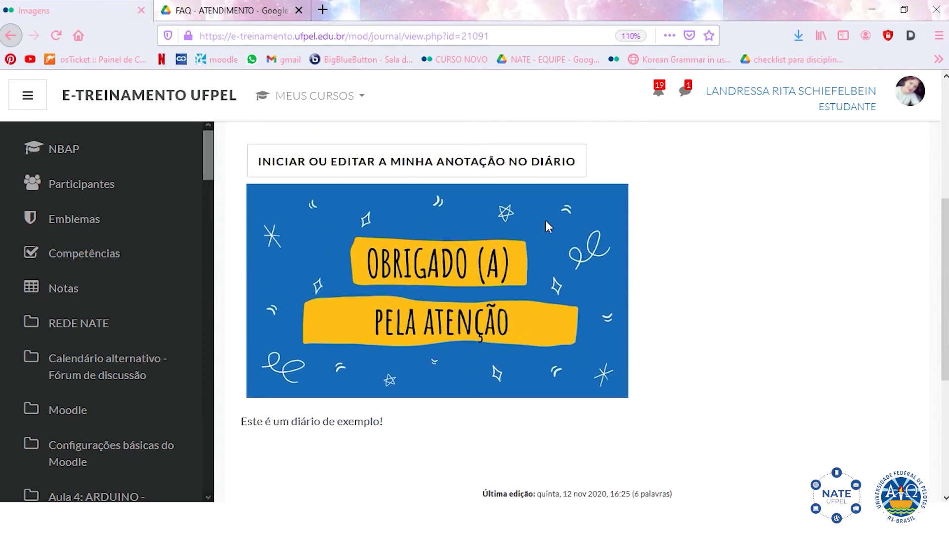
scroll(496, 322, "down", 3)
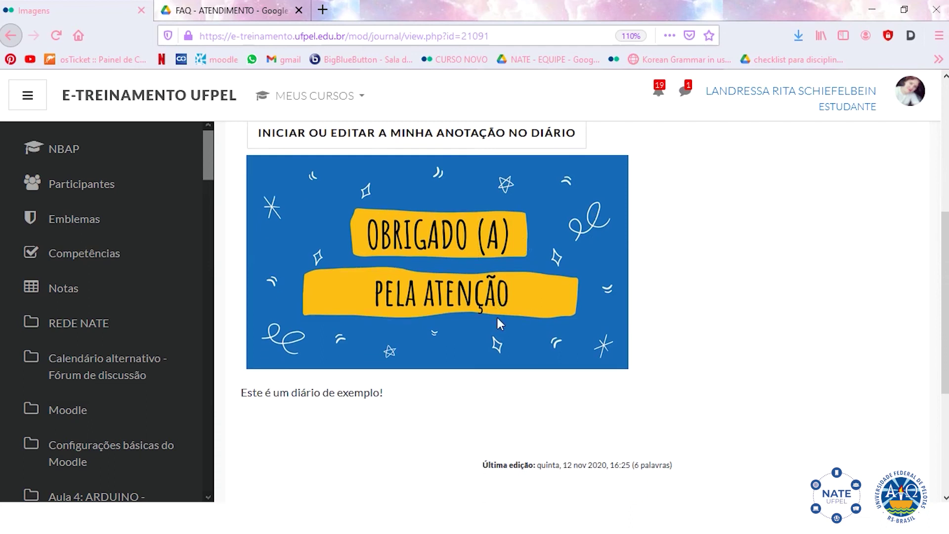
scroll(535, 277, "up", 3)
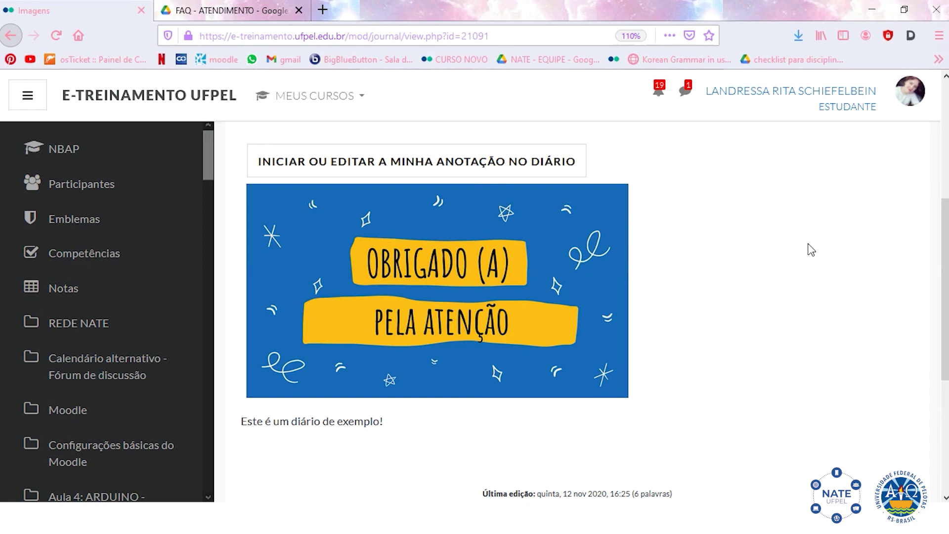
scroll(737, 270, "up", 3)
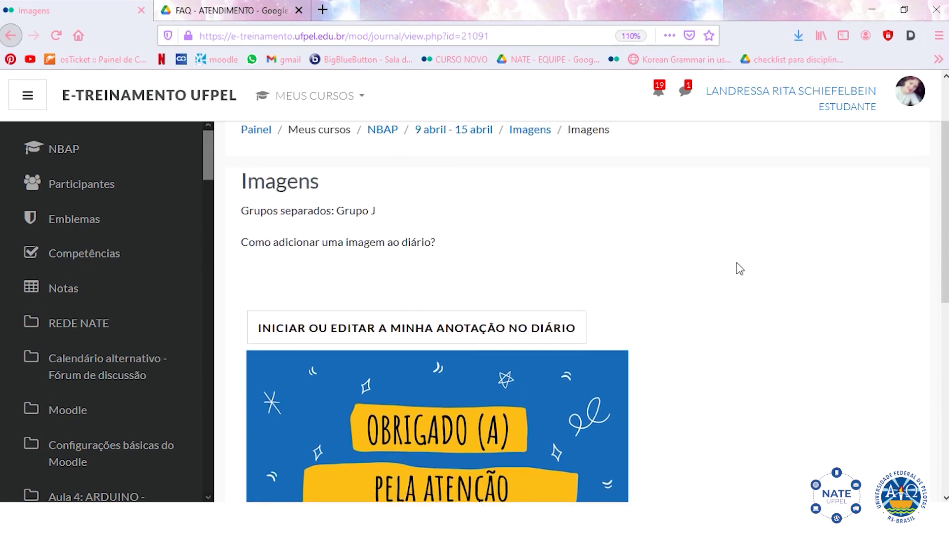
scroll(738, 267, "down", 2)
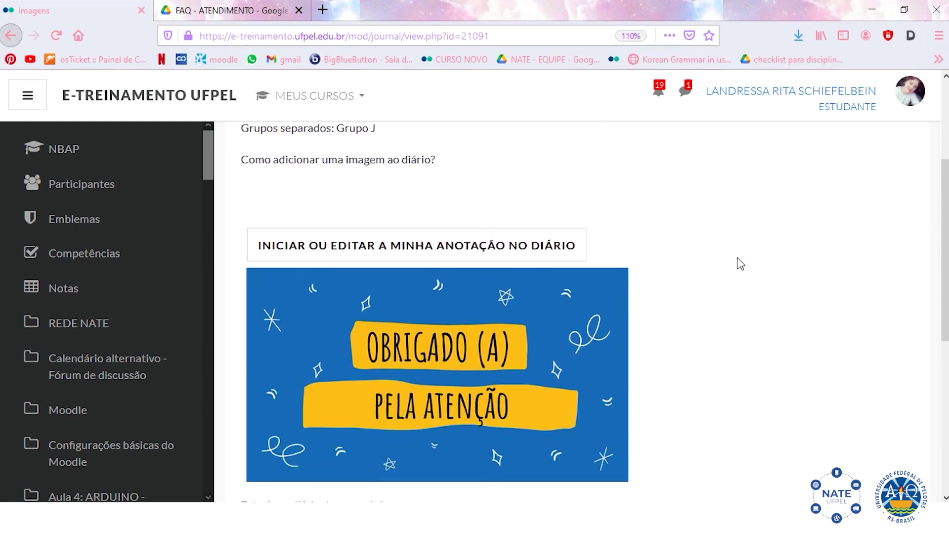